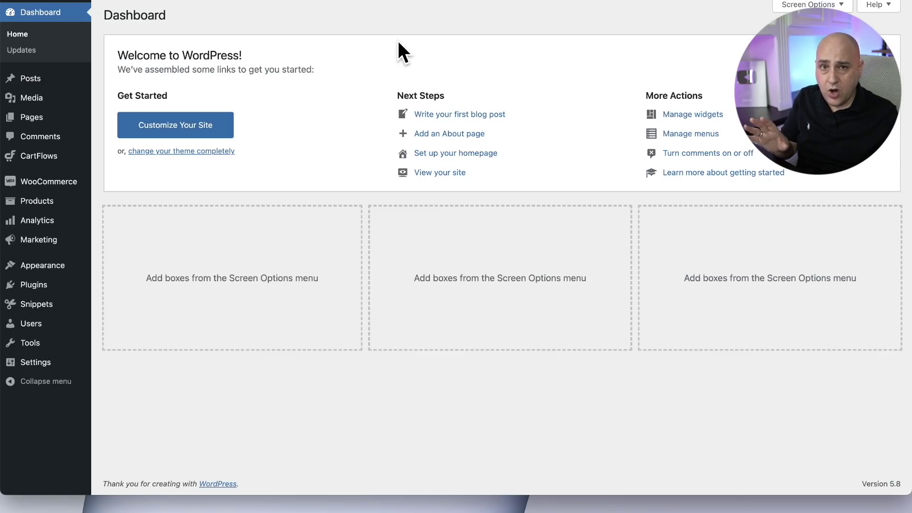
# - Open the page for adding plugins and search the plugin directory for "wpvivid"
pyautogui.moveTo(76, 287)
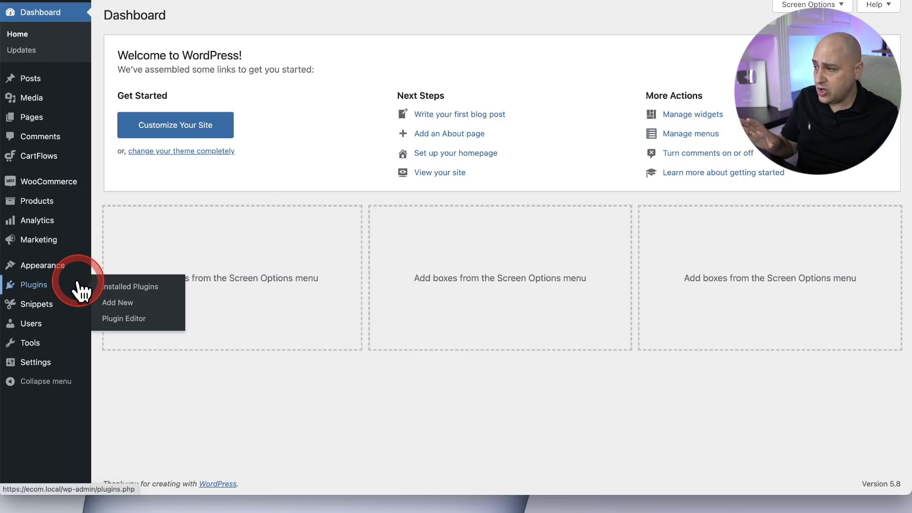
pyautogui.click(114, 306)
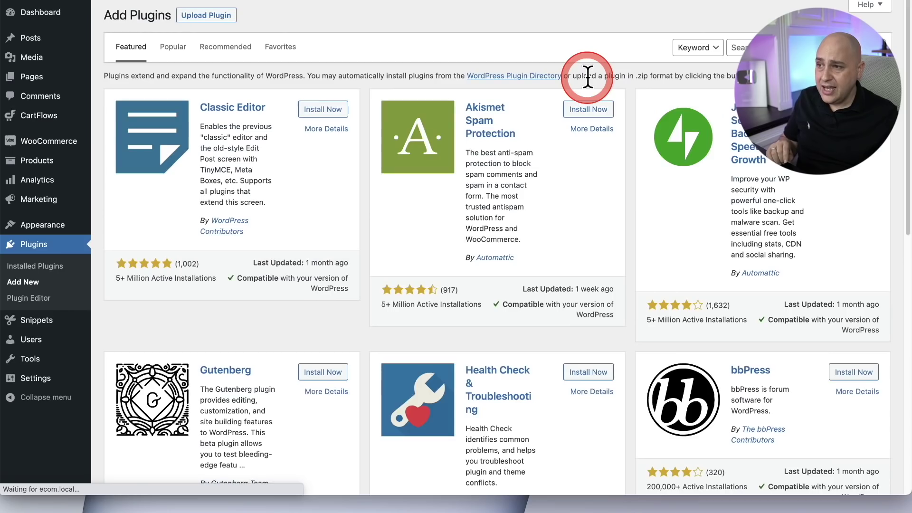
pyautogui.click(741, 48)
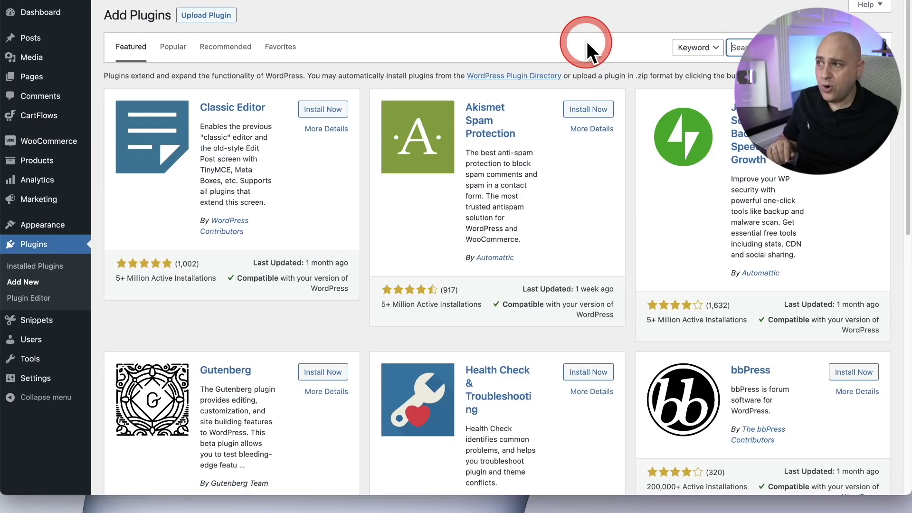
pyautogui.write('wpvivid')
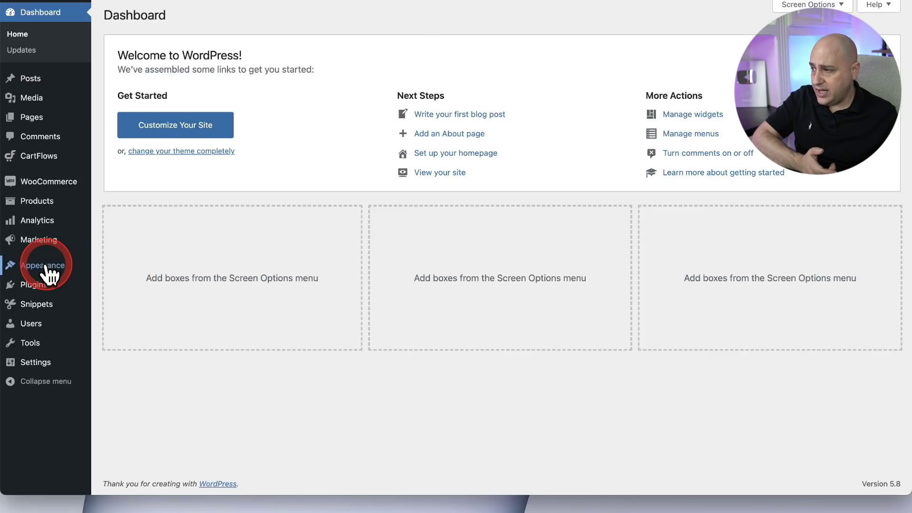
# - Delete the inactive Twenty Nineteen theme from the installed themes
pyautogui.moveTo(57, 268)
pyautogui.click(107, 266)
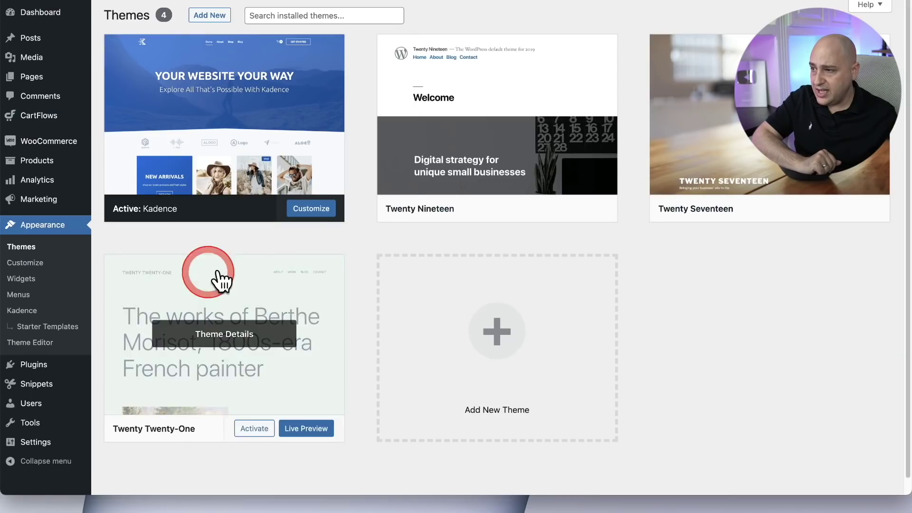
pyautogui.moveTo(475, 132)
pyautogui.click(488, 117)
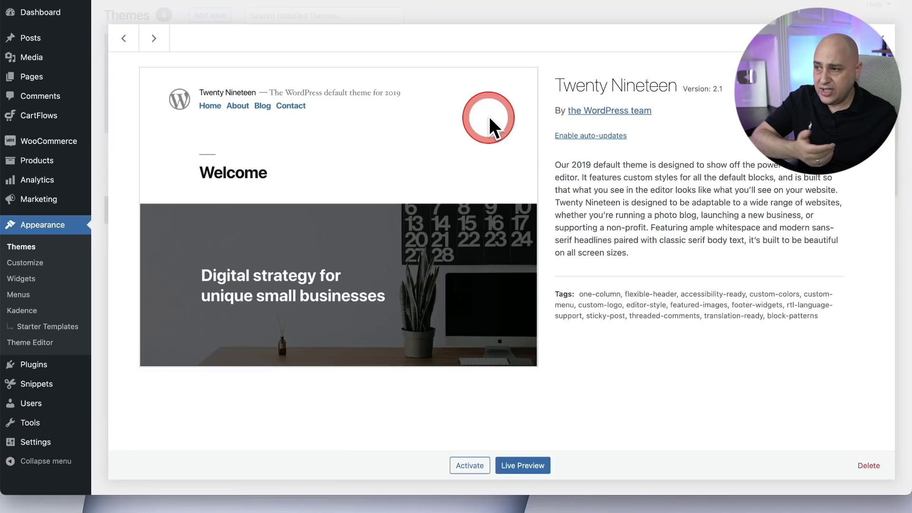
pyautogui.click(868, 468)
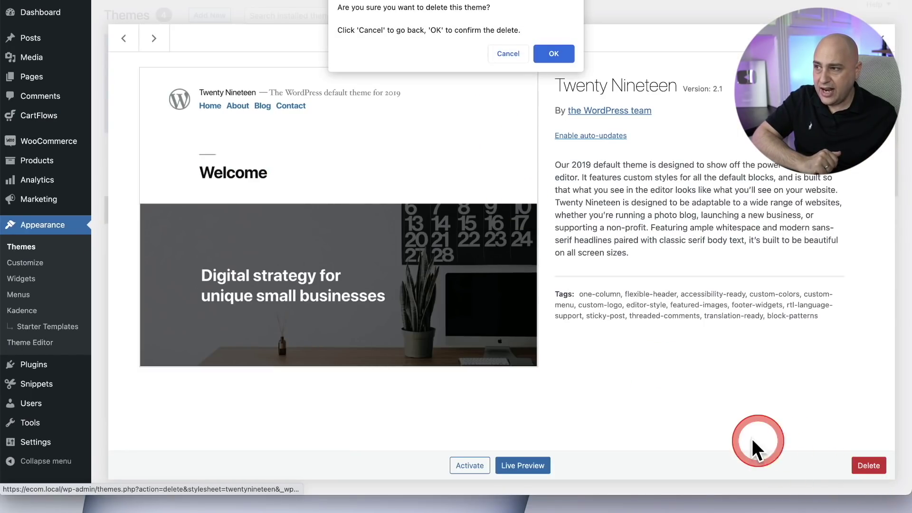
pyautogui.click(554, 50)
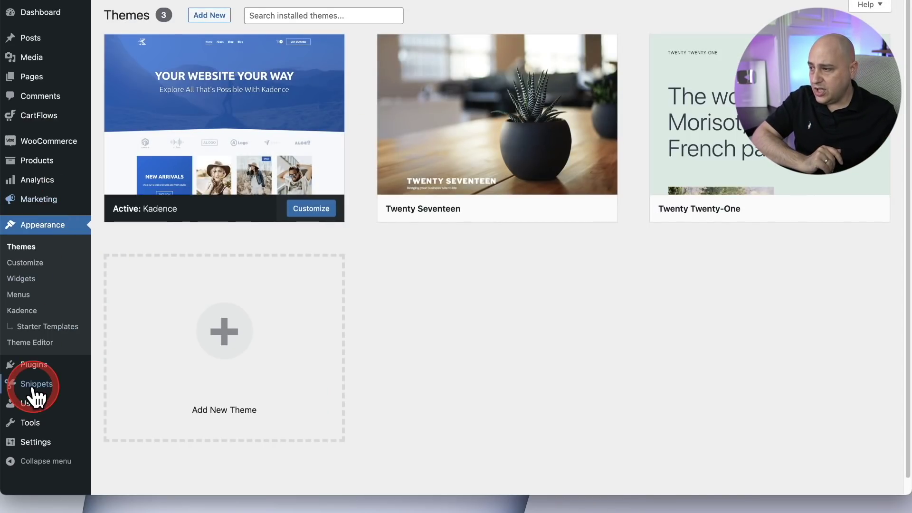
# - Review the list of installed plugins for inactive ones and return to the dashboard home
pyautogui.click(30, 365)
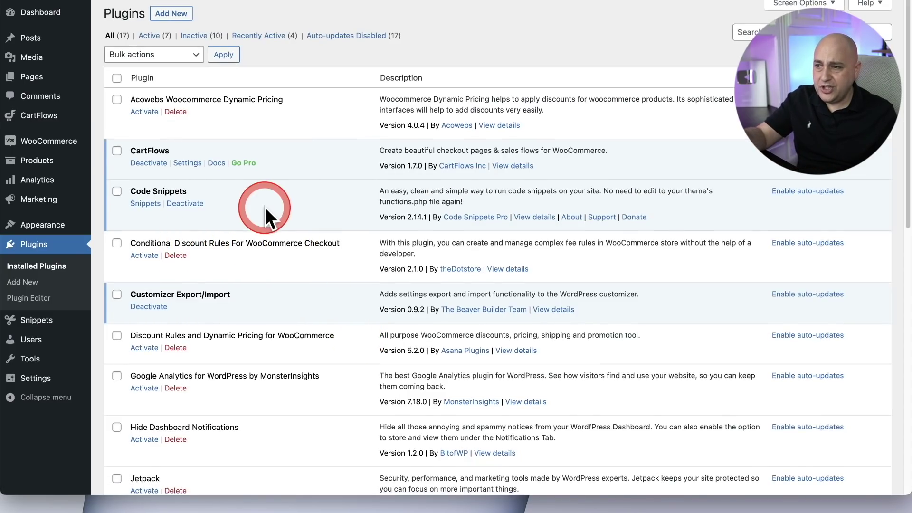
pyautogui.scroll(-6, 264, 207)
pyautogui.scroll(6, 303, 244)
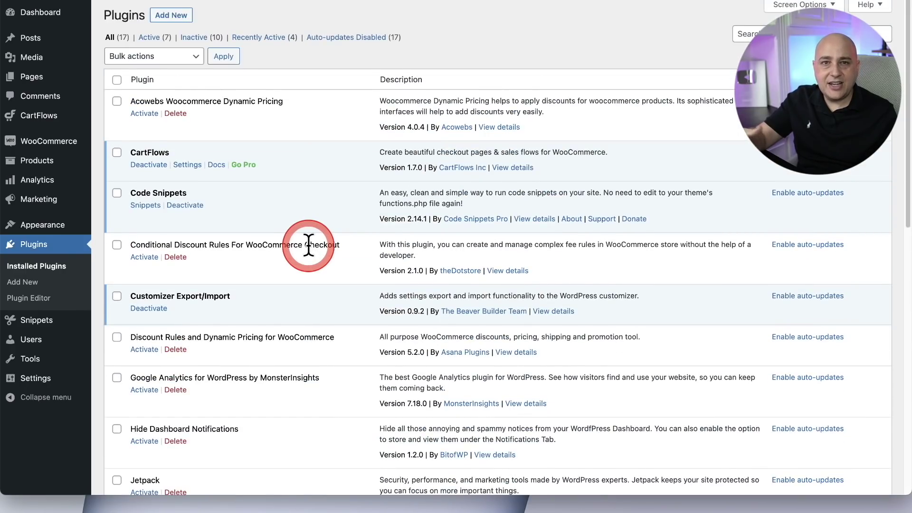
pyautogui.click(42, 14)
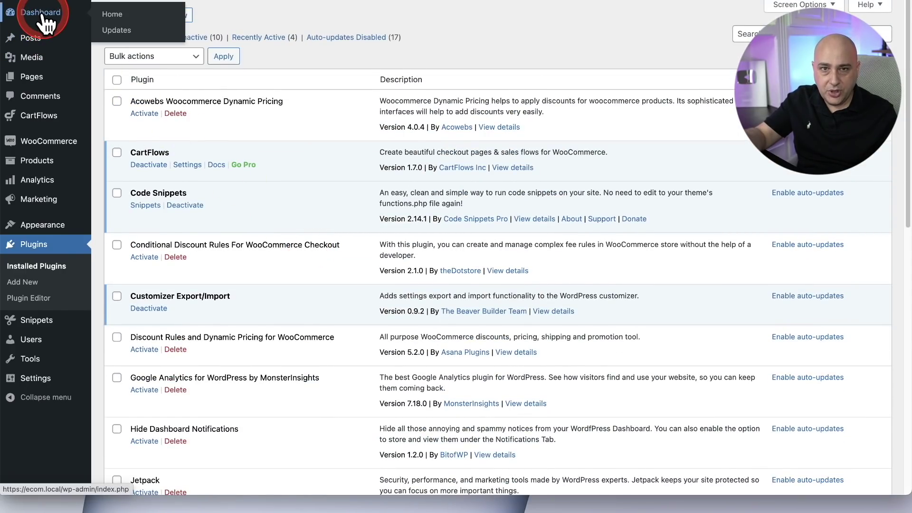
pyautogui.click(139, 125)
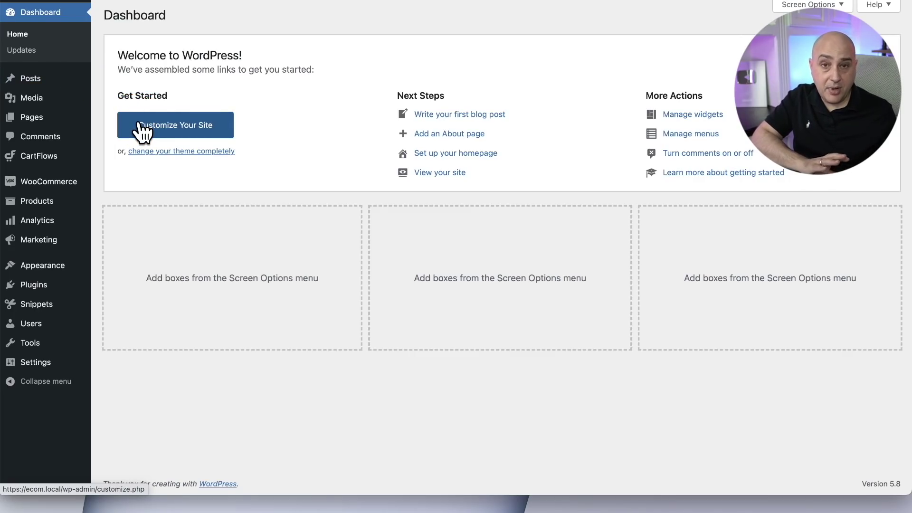
pyautogui.click(142, 130)
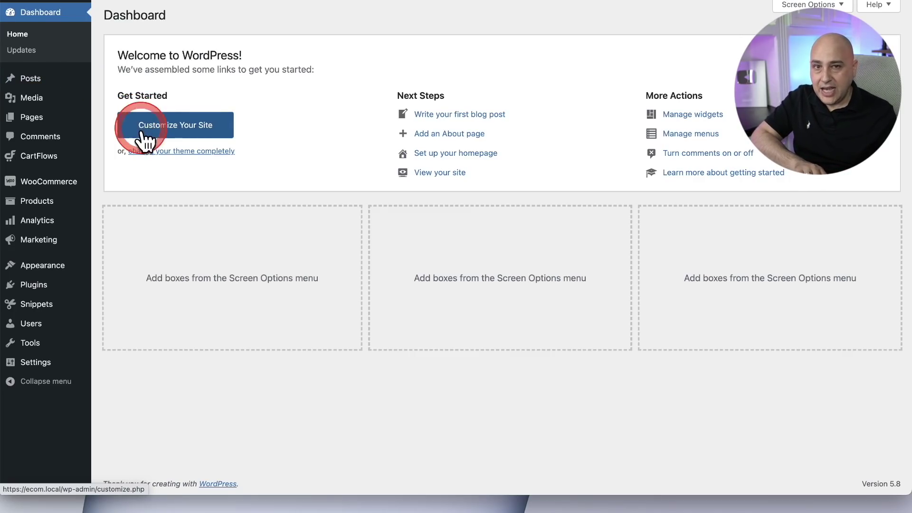
pyautogui.click(167, 198)
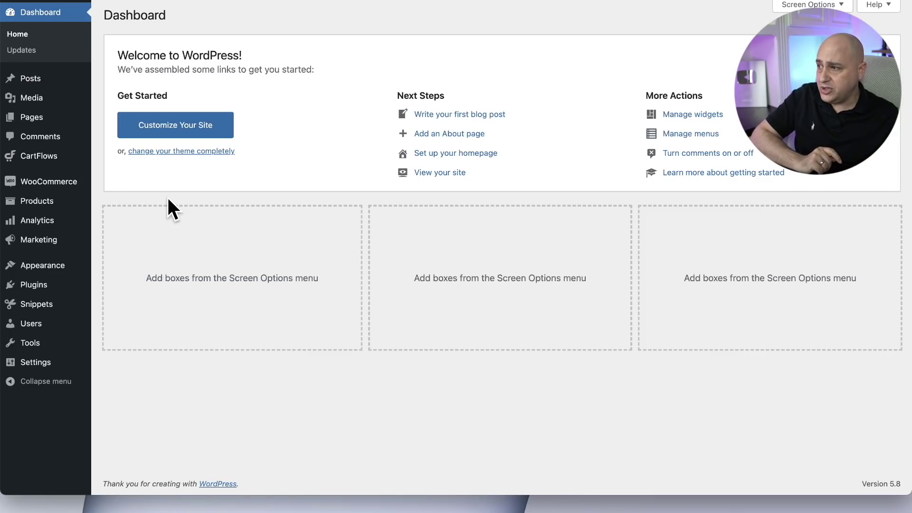
# - Open the page for adding plugins and search the plugin directory for "woo"
pyautogui.moveTo(81, 203)
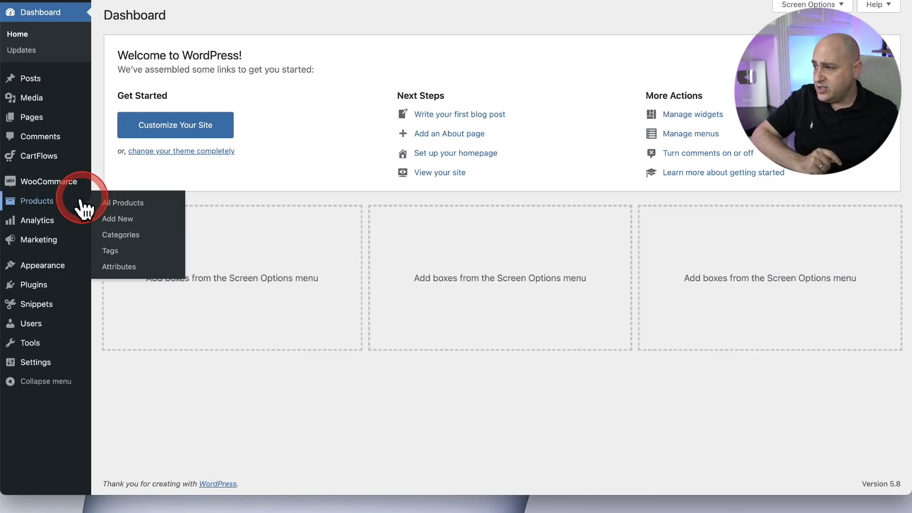
pyautogui.click(56, 284)
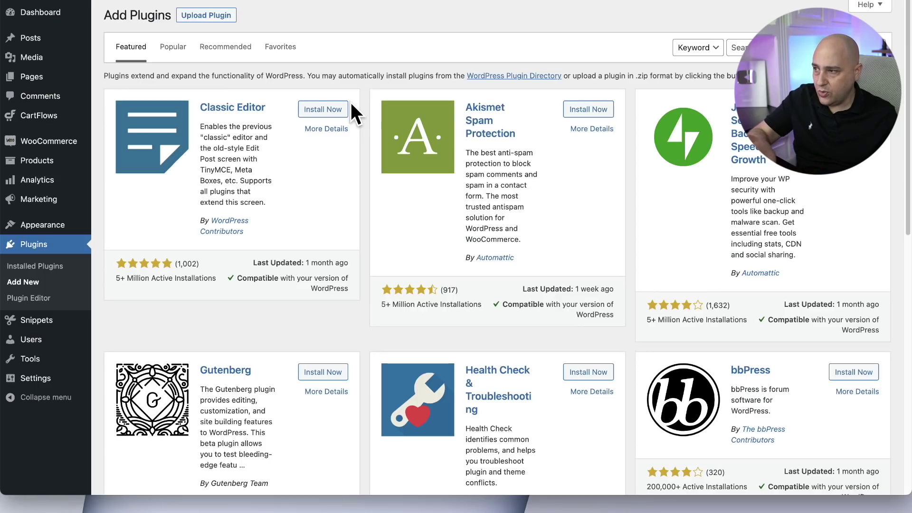
pyautogui.moveTo(343, 187)
pyautogui.mouseDown()
pyautogui.moveTo(311, 203)
pyautogui.moveTo(316, 195)
pyautogui.mouseUp()
pyautogui.click(746, 40)
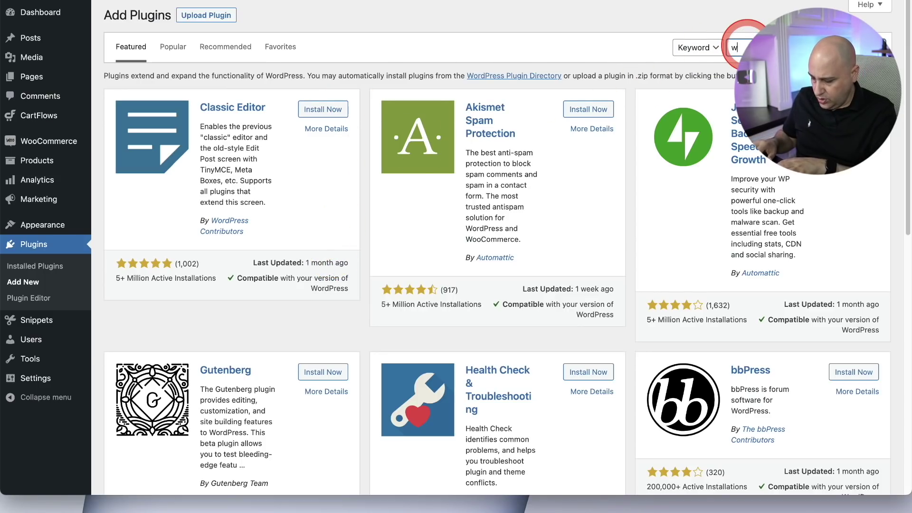
pyautogui.write('woo')
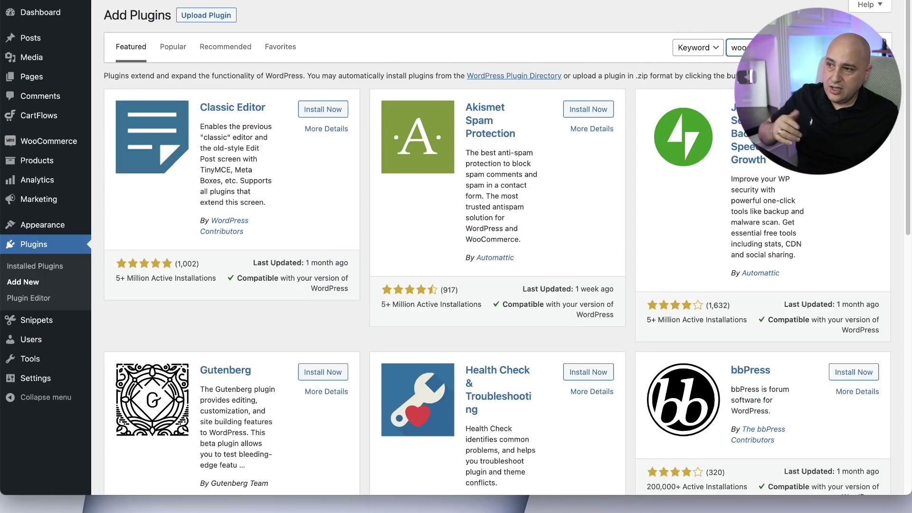
pyautogui.click(747, 41)
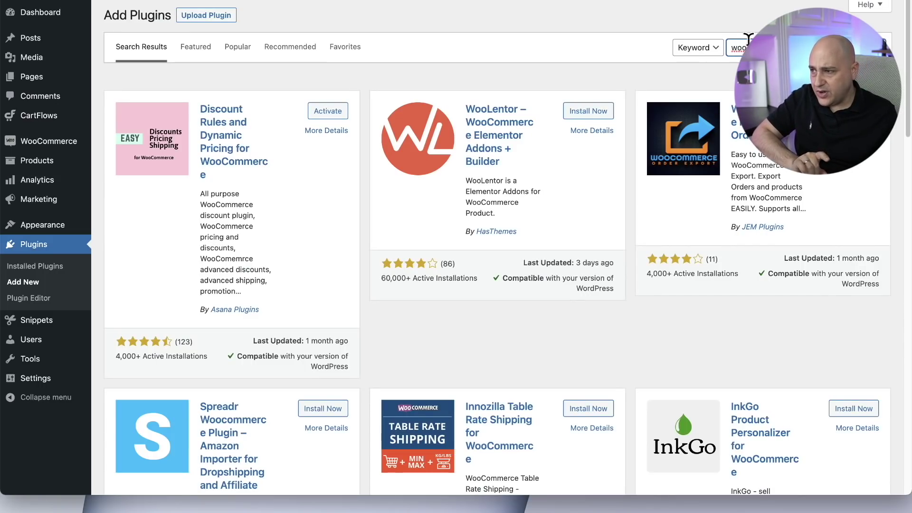
# - Check the star rating and active installations of the Discount Rules and Dynamic Pricing for WooCommerce plugin in the search results
pyautogui.click(574, 74)
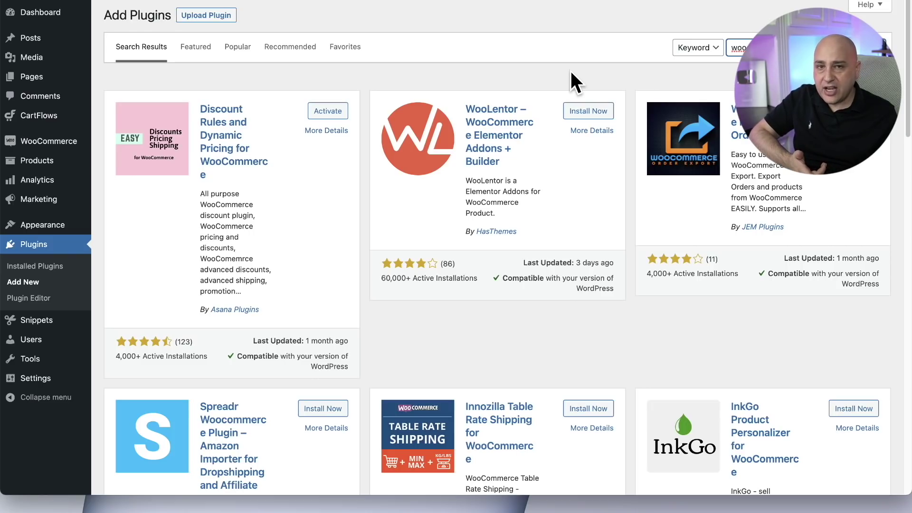
pyautogui.click(312, 318)
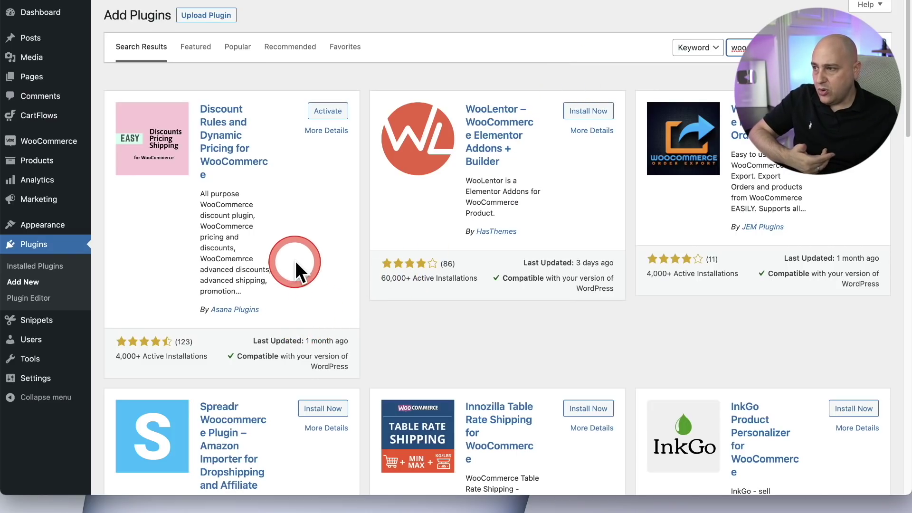
pyautogui.click(209, 266)
pyautogui.click(204, 357)
pyautogui.click(158, 349)
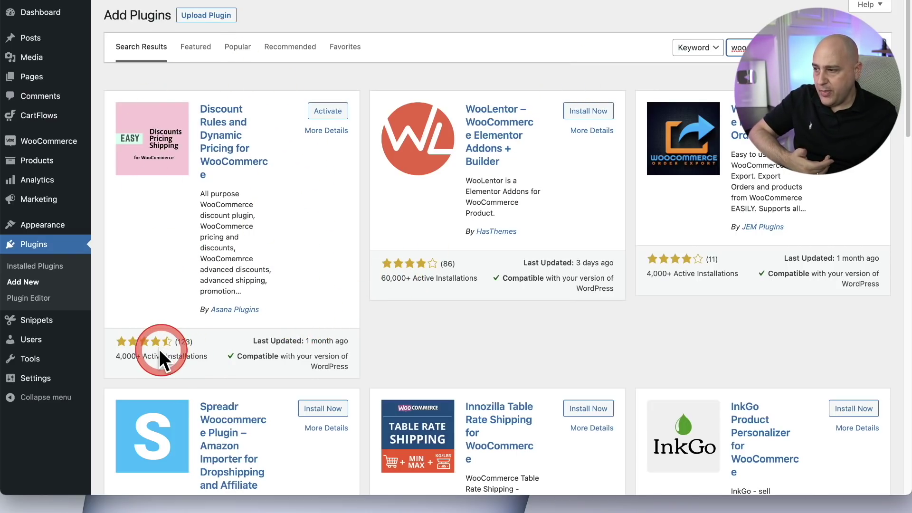
pyautogui.click(128, 344)
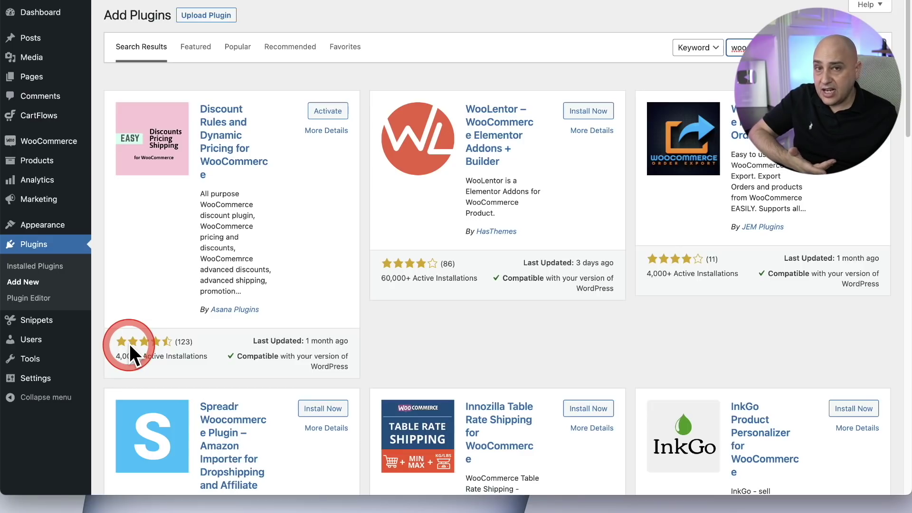
pyautogui.click(118, 359)
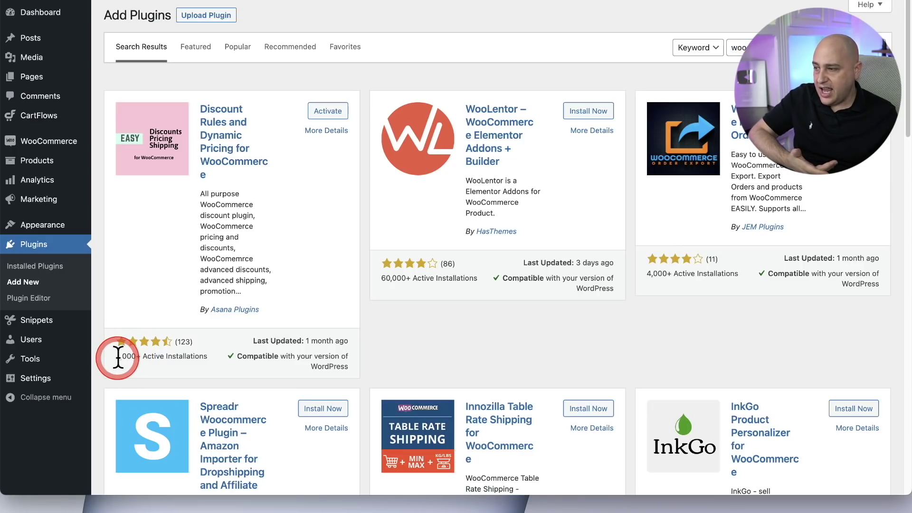
pyautogui.moveTo(118, 359); pyautogui.dragTo(207, 359)
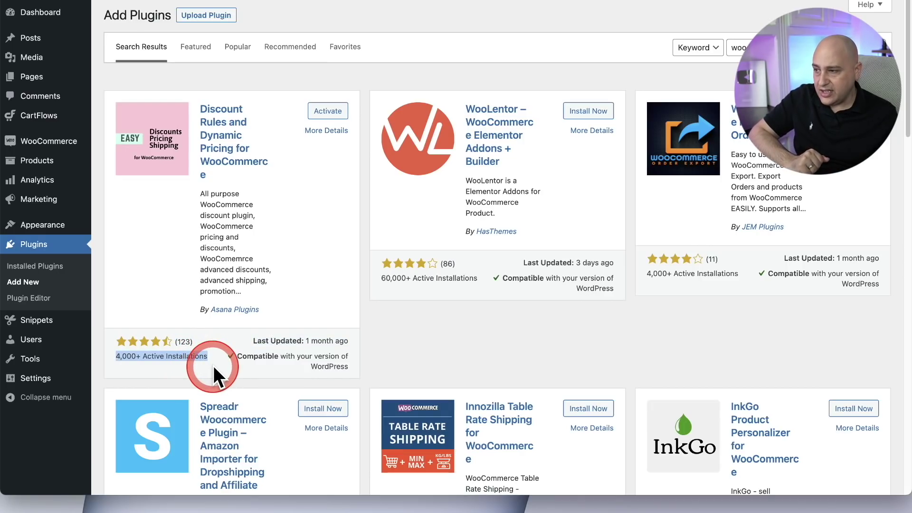
# - View the details of Discount Rules and Dynamic Pricing for WooCommerce, check its last update date, and close them
pyautogui.click(322, 131)
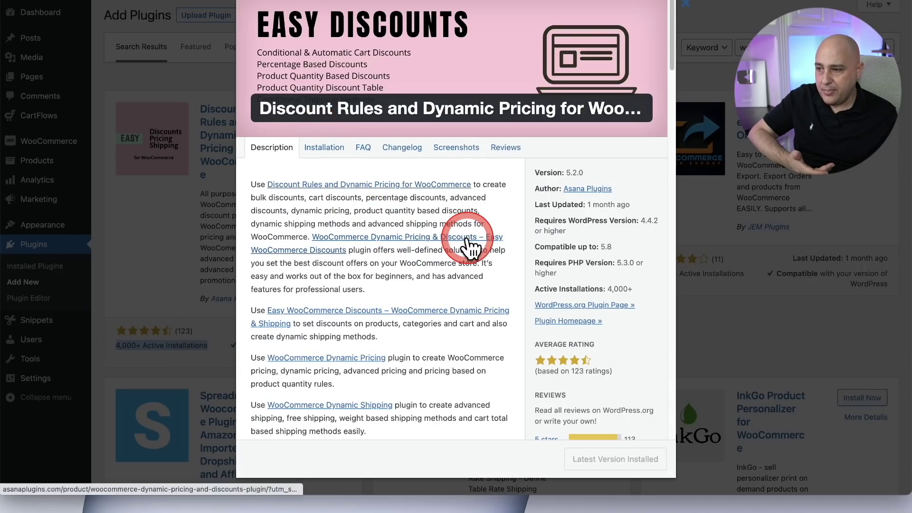
pyautogui.scroll(-3, 468, 244)
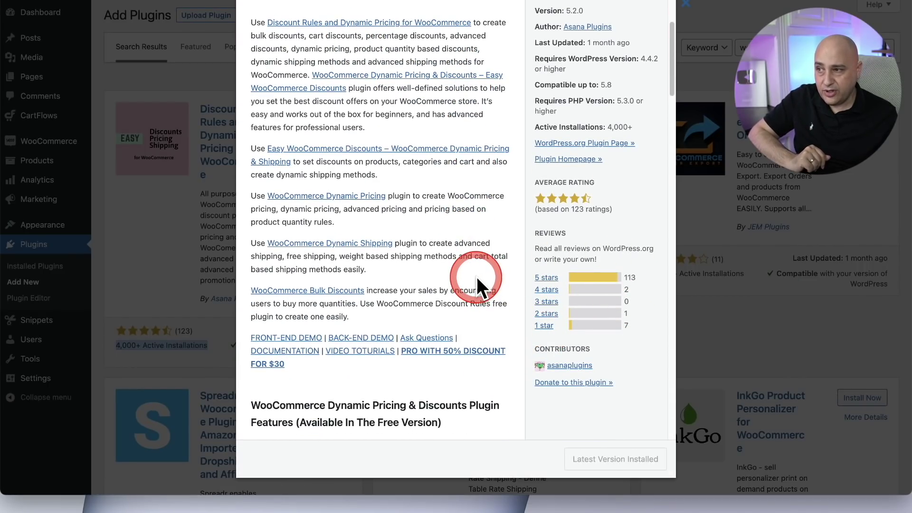
pyautogui.scroll(3, 477, 276)
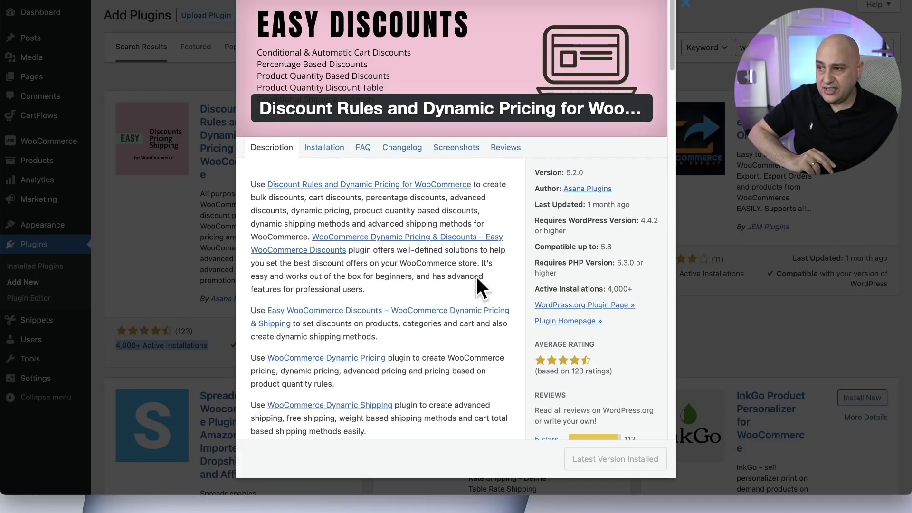
pyautogui.moveTo(534, 204); pyautogui.dragTo(626, 203)
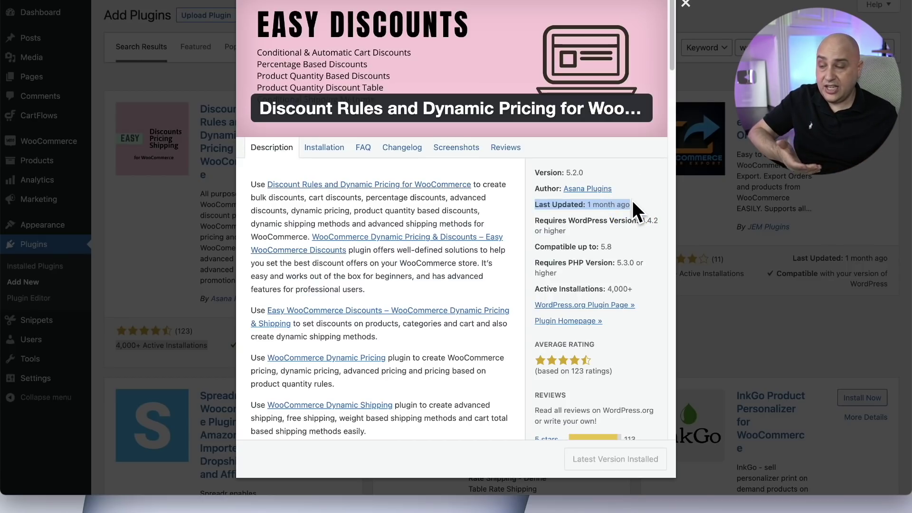
pyautogui.click(672, 201)
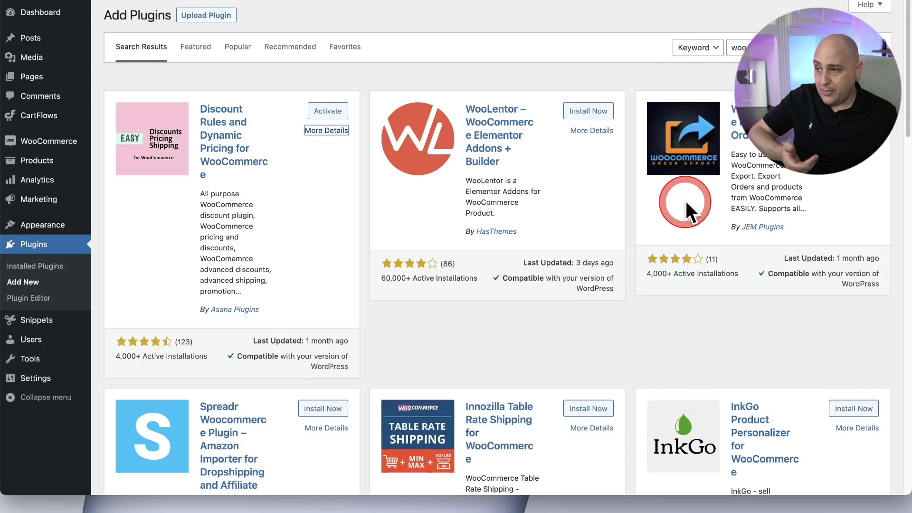
# - View the details of InkGo Product Personalizer for WooCommerce and check its rating and active installations
pyautogui.scroll(-5, 685, 199)
pyautogui.scroll(2, 685, 198)
pyautogui.click(861, 280)
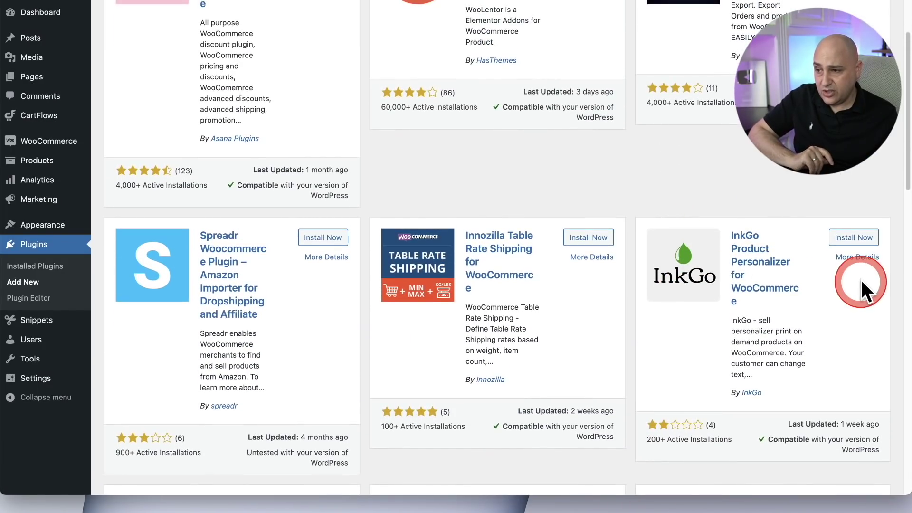
pyautogui.click(850, 259)
pyautogui.click(485, 295)
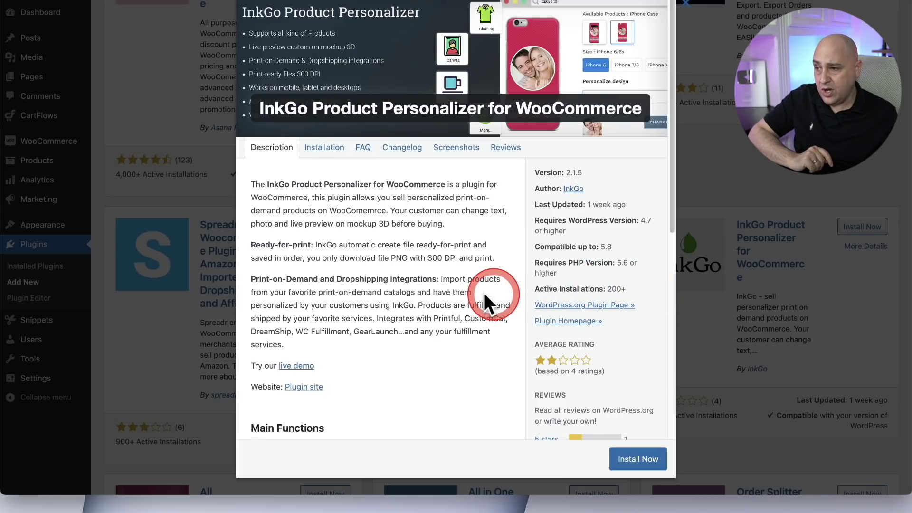
pyautogui.click(489, 295)
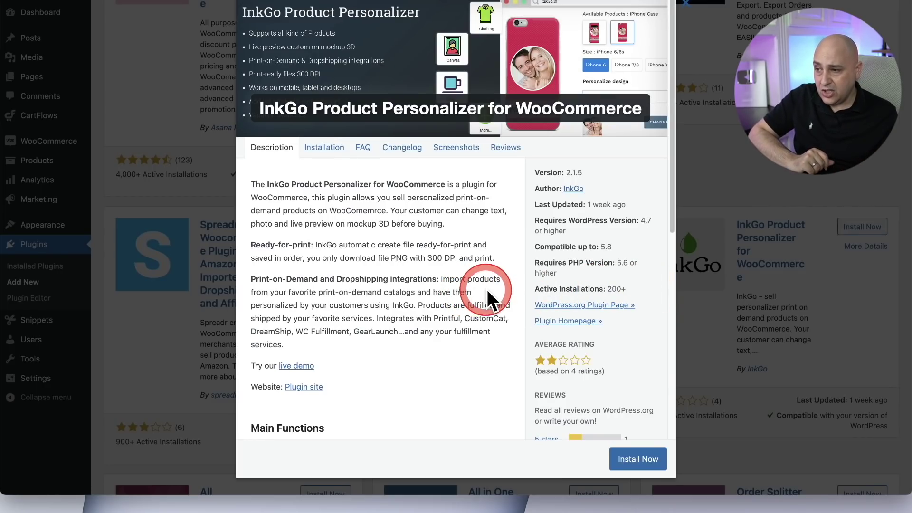
pyautogui.moveTo(626, 288); pyautogui.dragTo(531, 288)
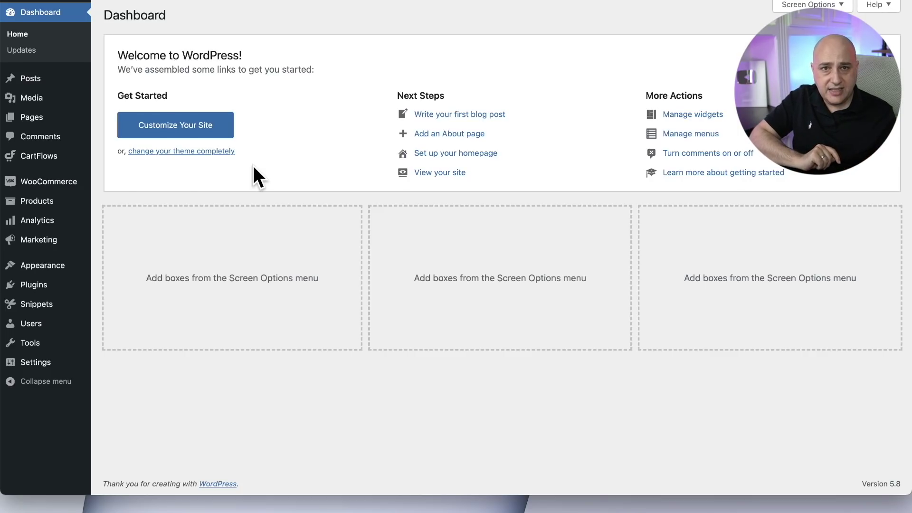
# - Open the WordPress Updates page to check for core, plugin and theme updates
pyautogui.click(49, 52)
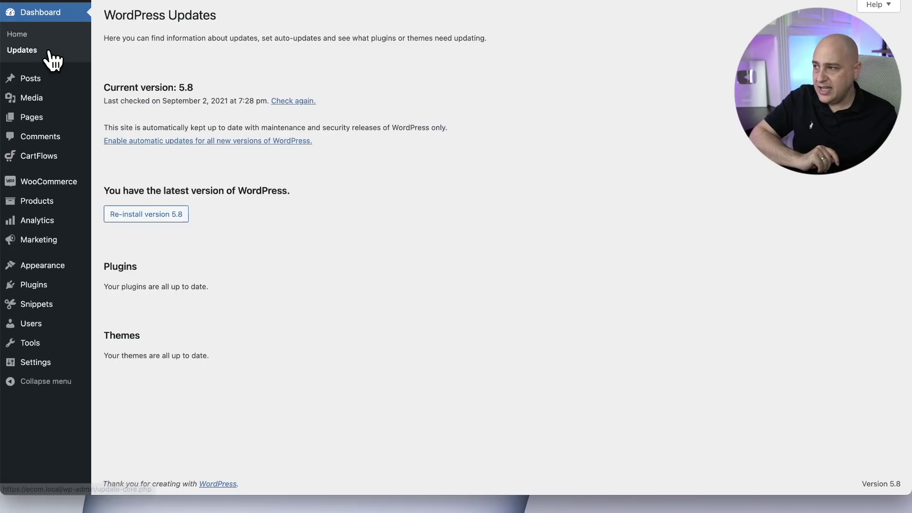
# - Find the automatic update option for new WordPress versions, and enable auto-updates for the active Kadence theme in its details
pyautogui.click(129, 140)
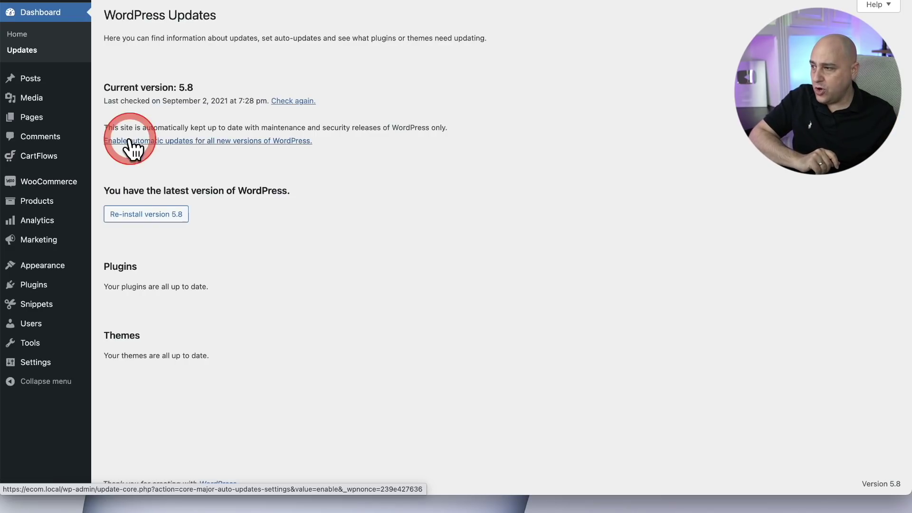
pyautogui.moveTo(57, 264)
pyautogui.click(118, 269)
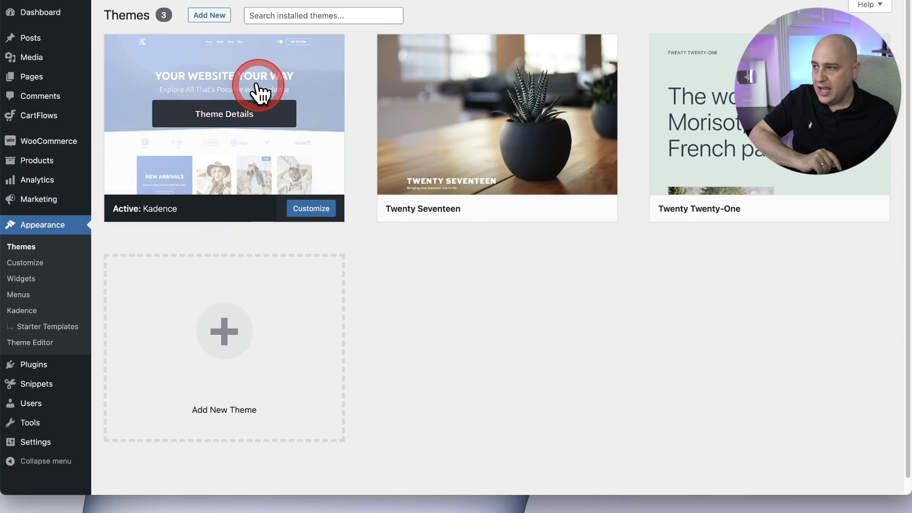
pyautogui.click(239, 109)
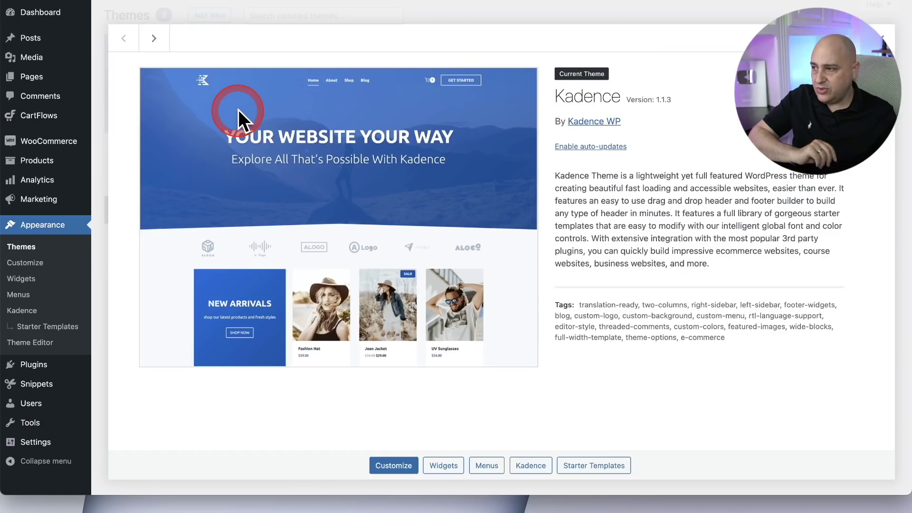
pyautogui.click(568, 150)
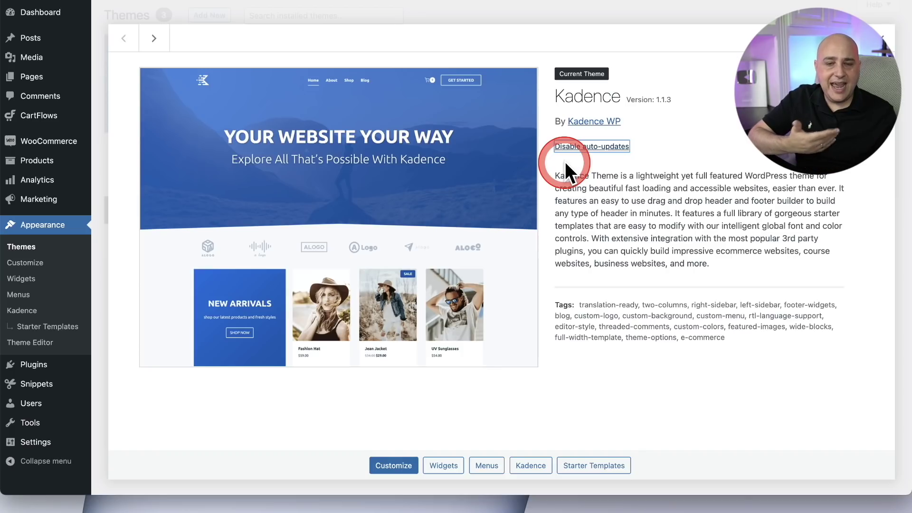
pyautogui.click(333, 14)
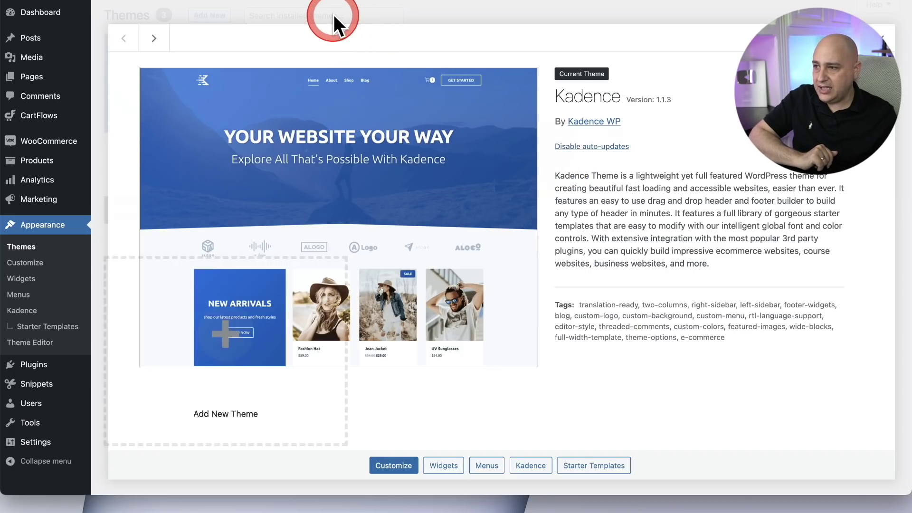
# - Open the installed plugins list and enable auto-updates for the Customizer Export/Import plugin
pyautogui.click(42, 365)
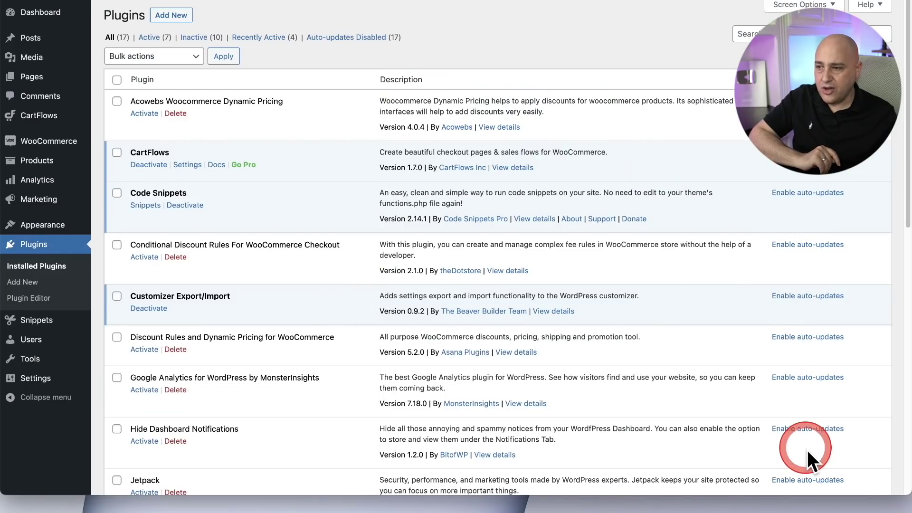
pyautogui.click(790, 302)
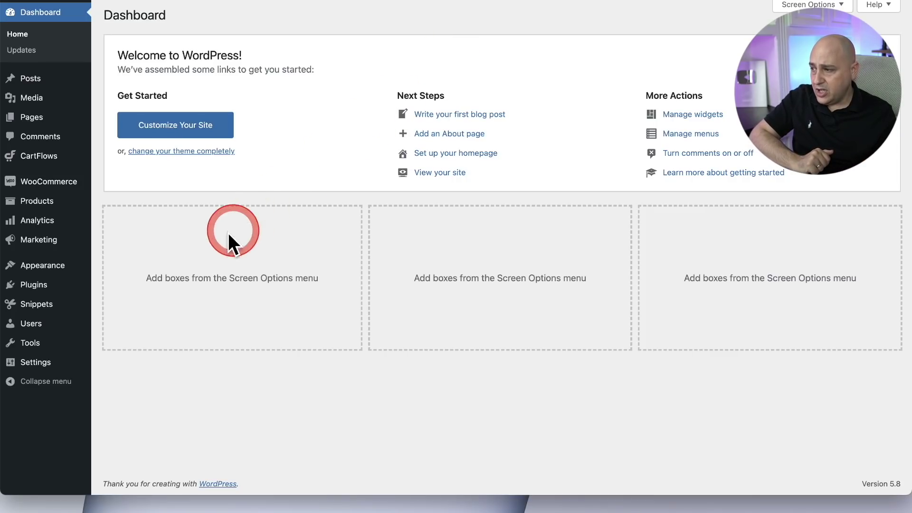
# - Open the list of all users and filter it to the Administrator role to check which accounts have admin access
pyautogui.moveTo(35, 327)
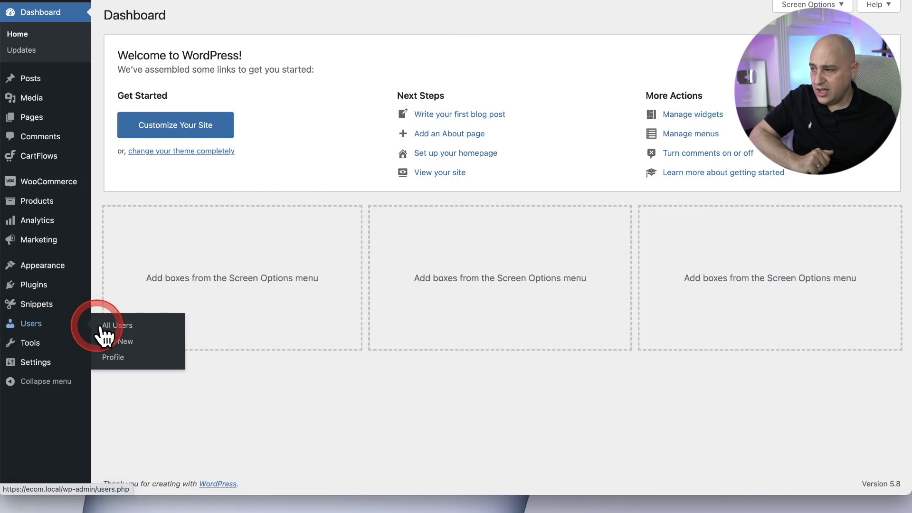
pyautogui.click(124, 326)
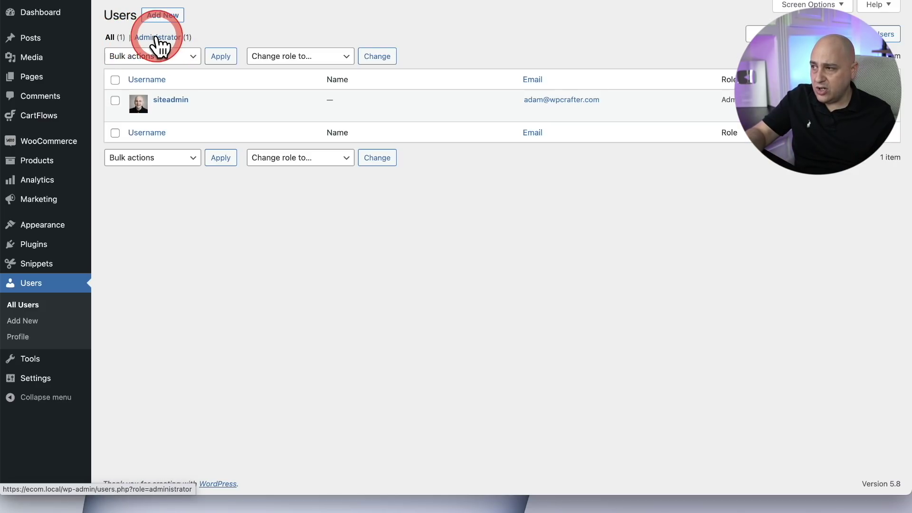
pyautogui.click(195, 38)
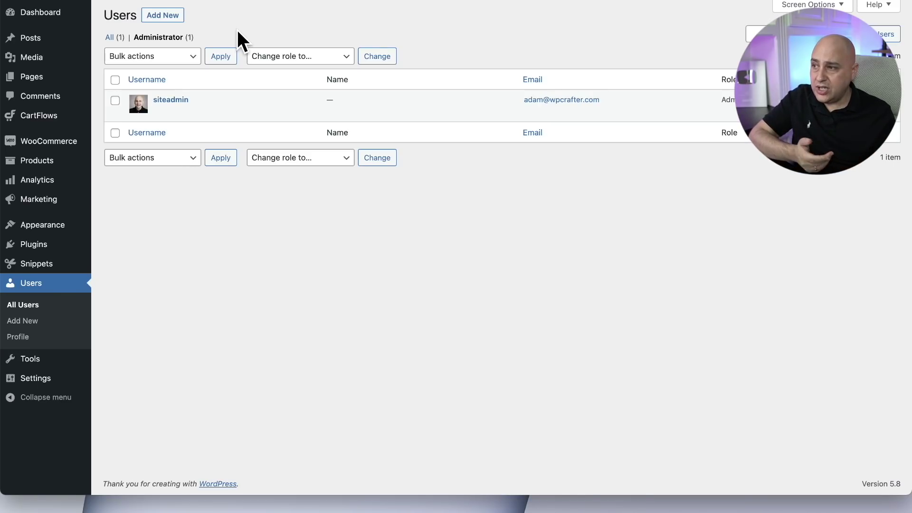
pyautogui.moveTo(215, 97)
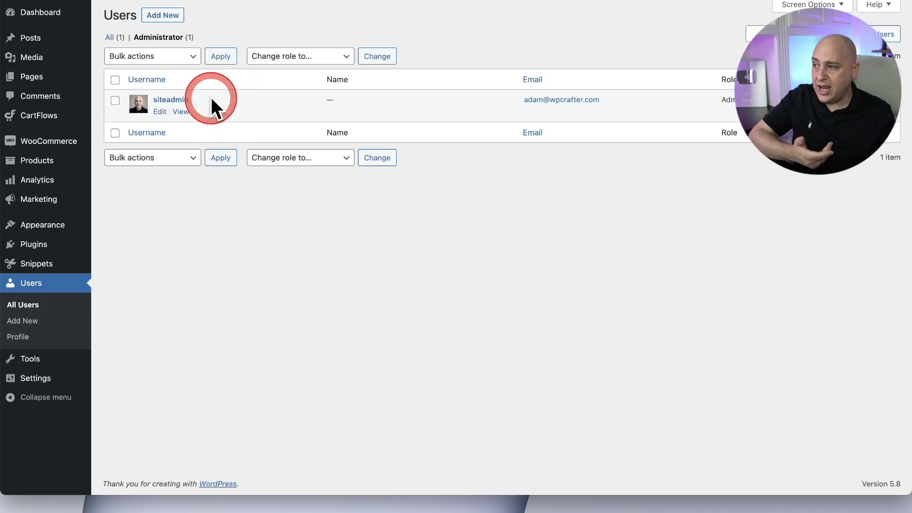